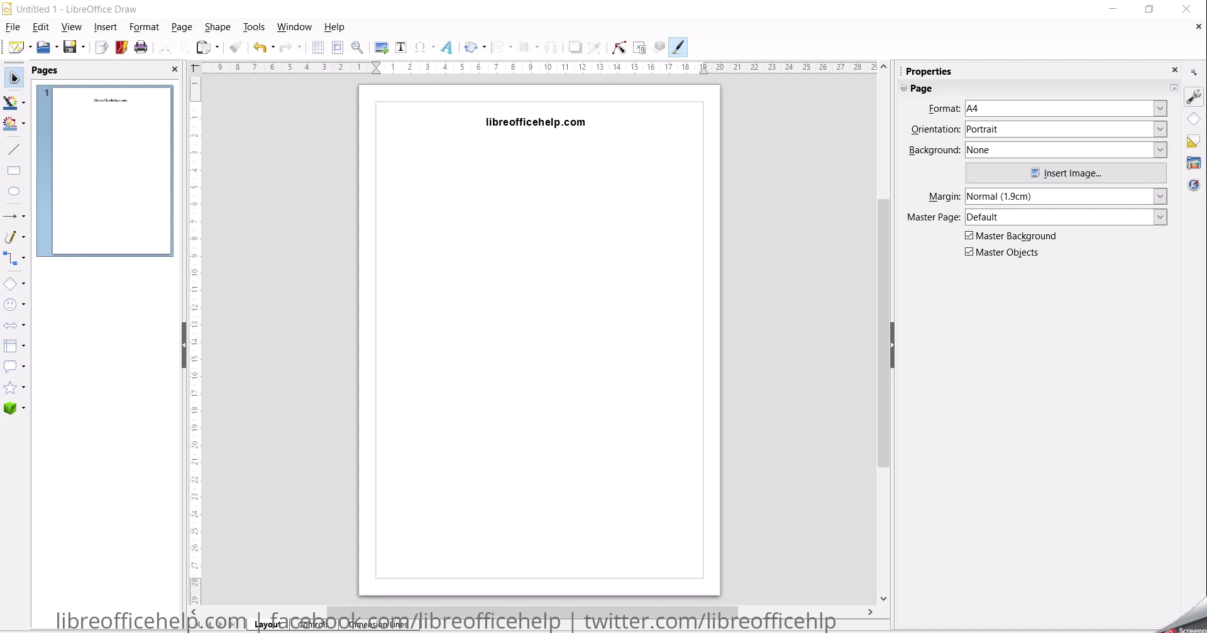
Draw an ellipse about 7.3 cm wide and 5.9 cm high below the title, in the left half of the page
scroll(738, 444, up, 4)
scroll(767, 296, down, 2)
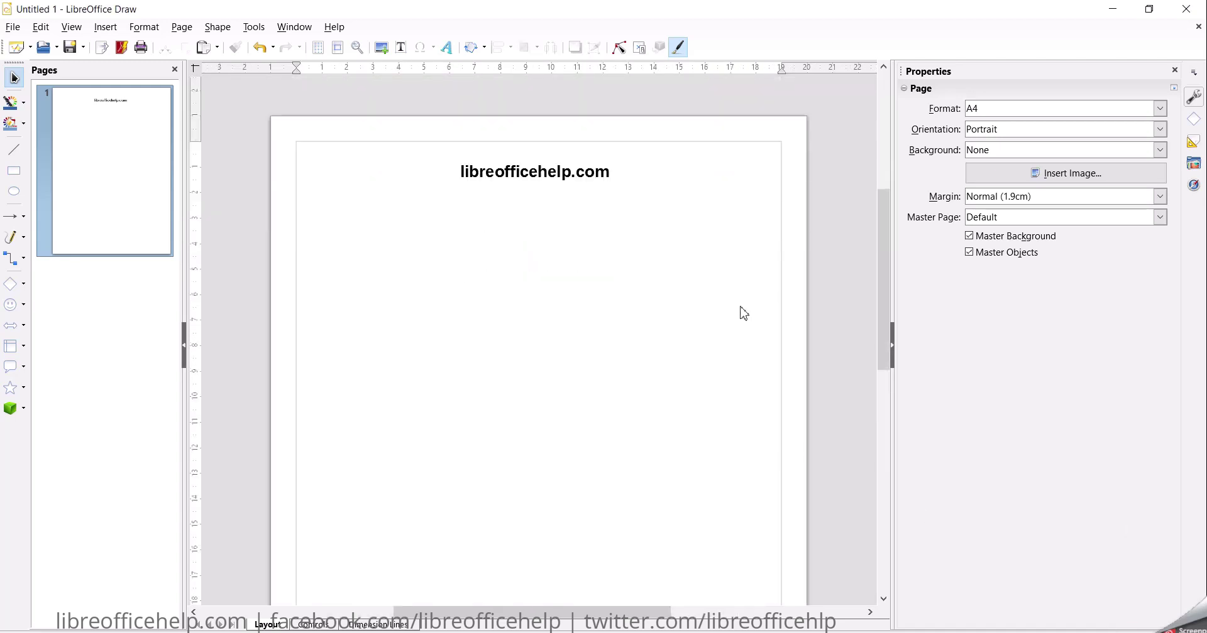
scroll(743, 313, down, 2)
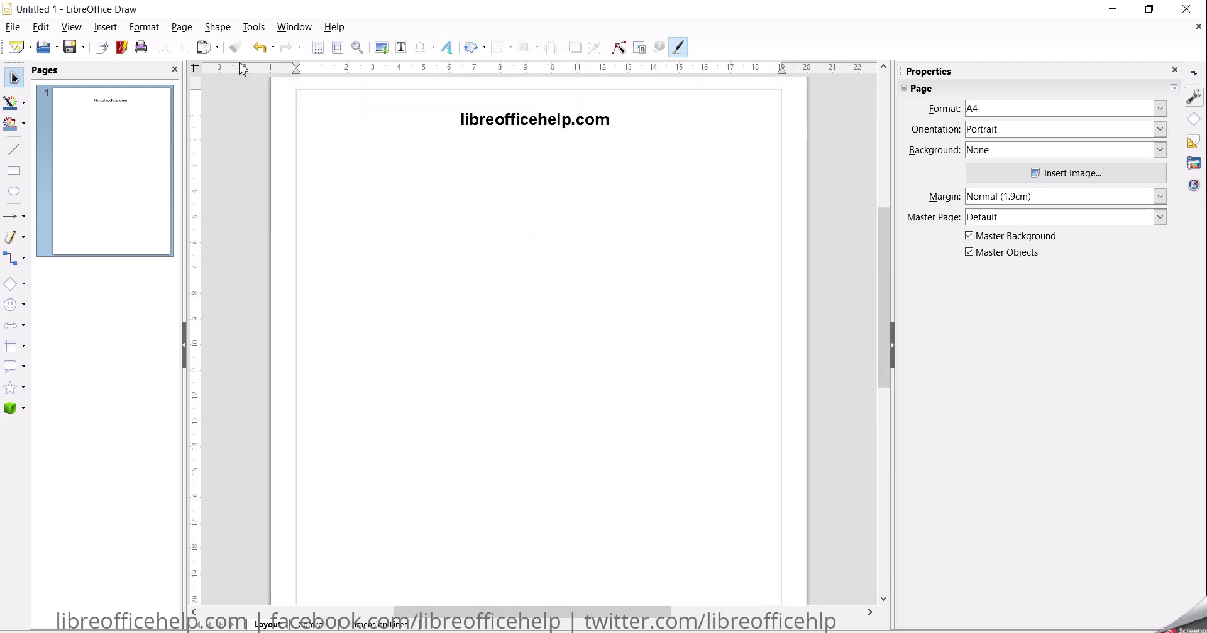
click(14, 191)
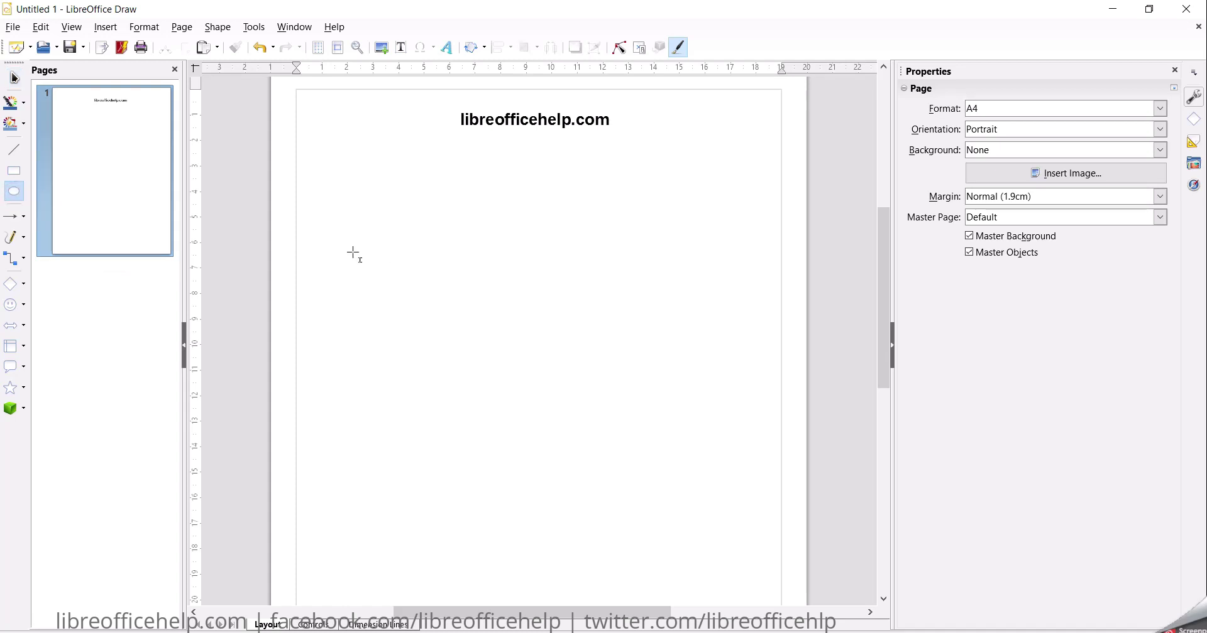
drag(350, 249, 519, 384)
drag(453, 326, 451, 309)
Duplicate the ellipse by copy and paste, and place one of the two below the other
right_click(428, 261)
click(471, 289)
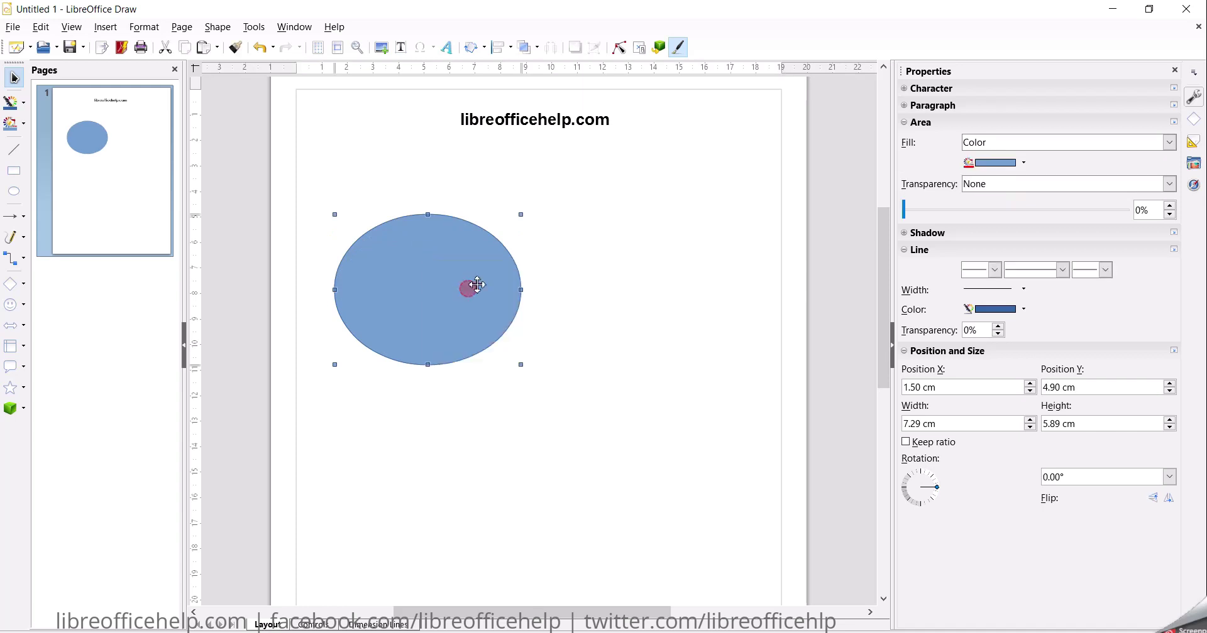
click(578, 267)
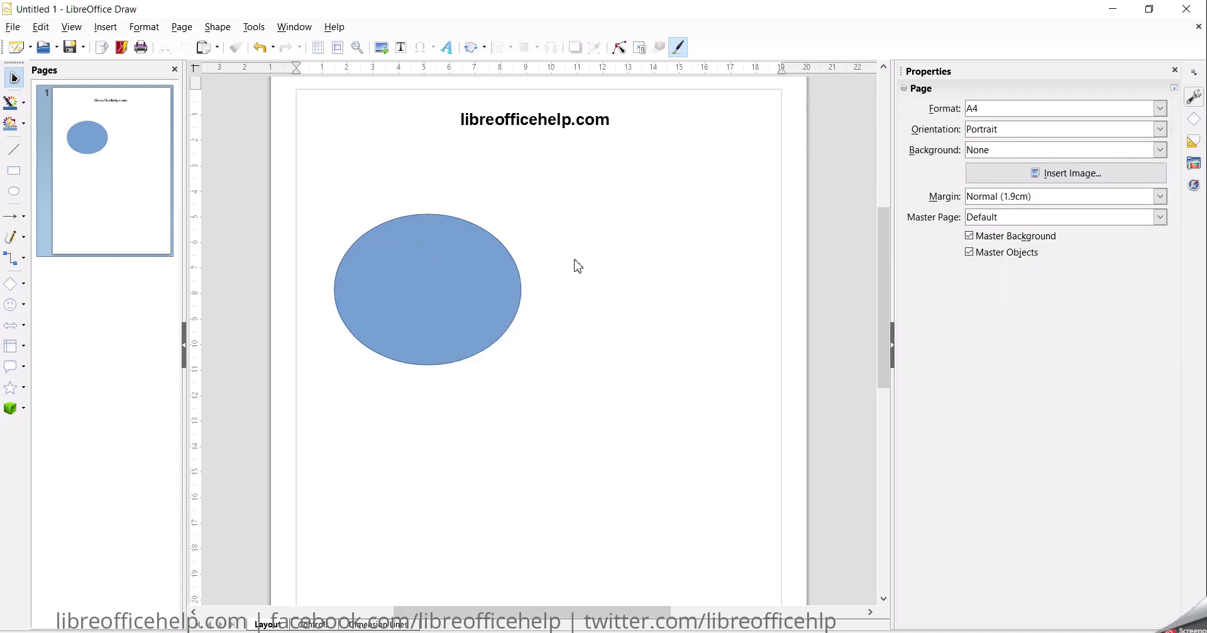
key(ctrl+v)
drag(469, 280, 536, 429)
Enlarge the upper ellipse to about 14 cm wide and centre it under the title
drag(447, 296, 549, 259)
drag(623, 332, 718, 405)
drag(598, 289, 557, 276)
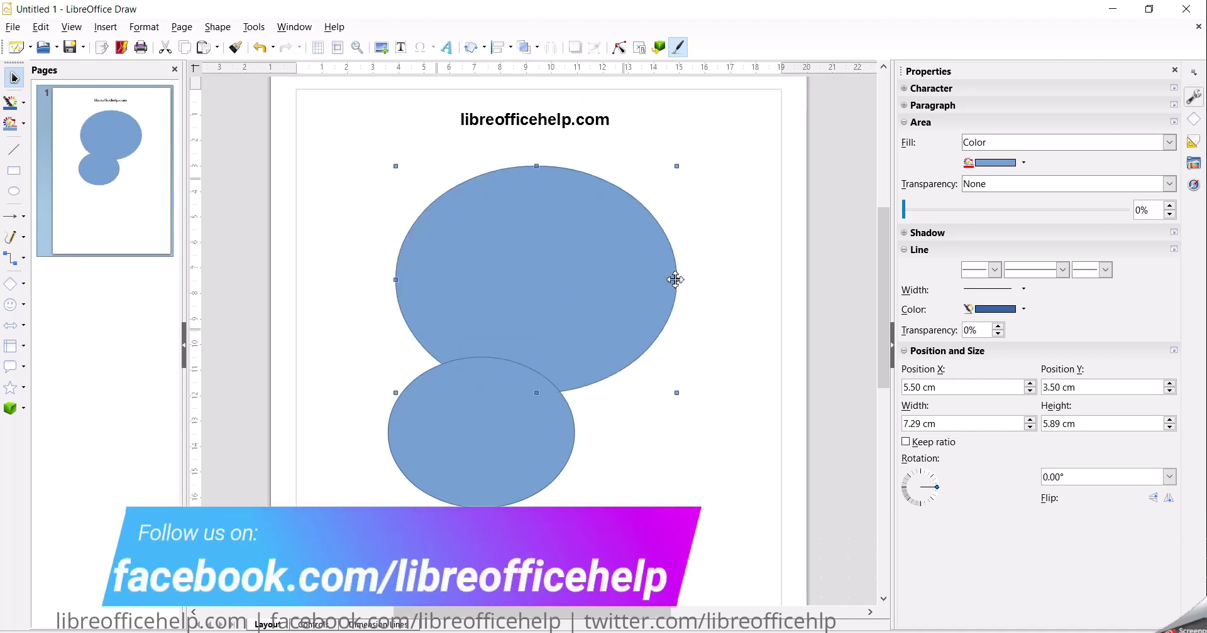
drag(681, 281, 619, 280)
Arrange the small ellipse and two copies of it in an overlapping row across the large ellipse's lower half
drag(487, 449, 430, 367)
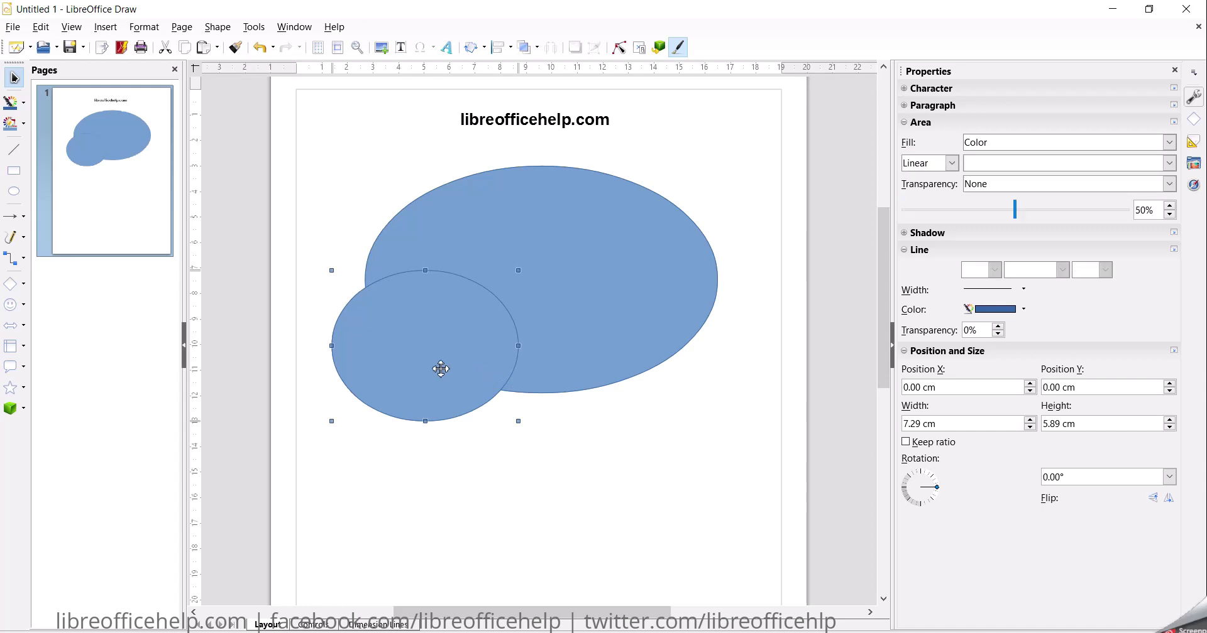
drag(464, 346, 550, 349)
click(498, 359)
drag(460, 359, 700, 358)
click(609, 489)
Select the three small ellipses together and move them slightly up over the large ellipse
drag(312, 275, 773, 437)
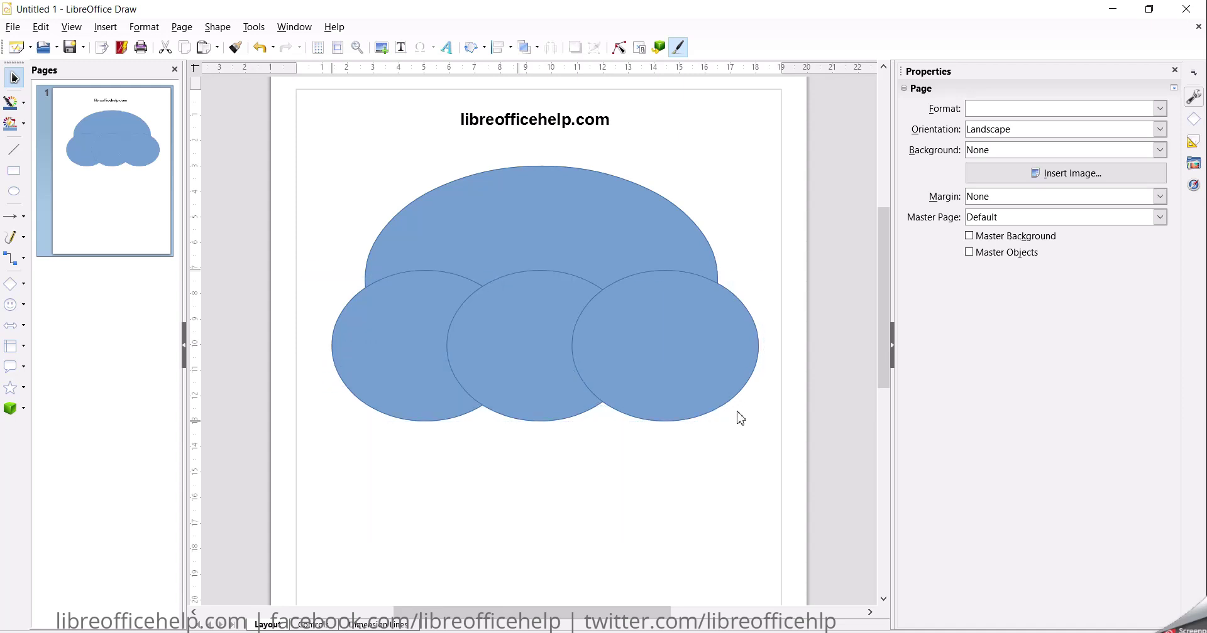
drag(313, 256, 773, 459)
drag(541, 357, 541, 339)
click(619, 453)
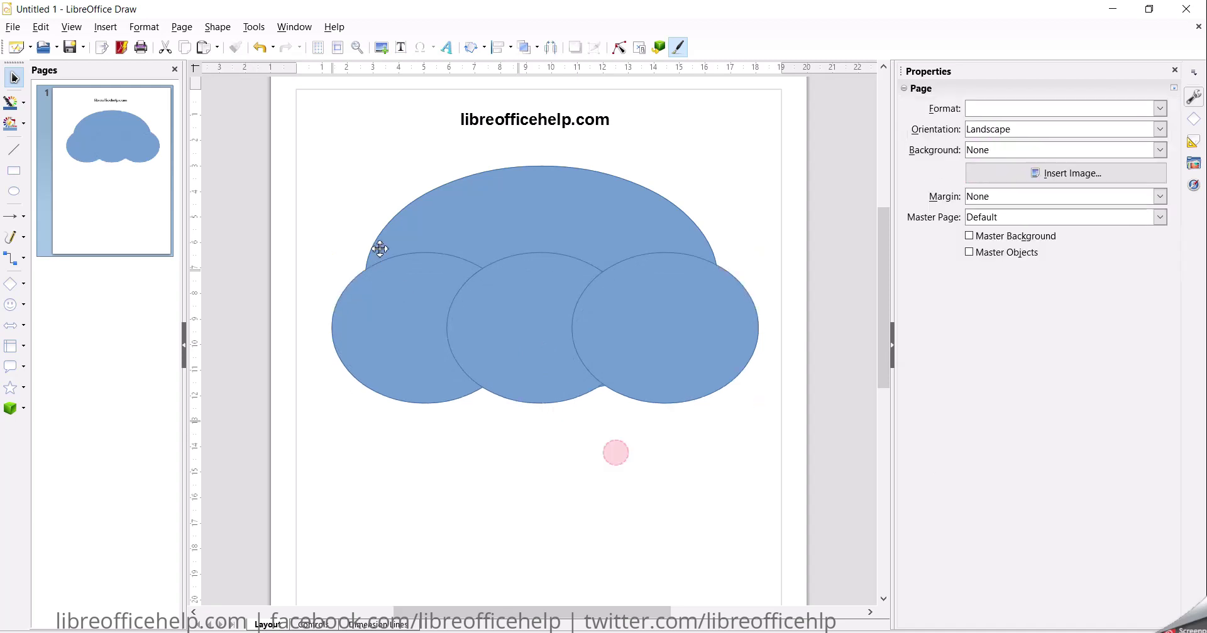
Subtract the three small ellipses from the large one and move the resulting umbrella canopy slightly up
drag(315, 142, 770, 447)
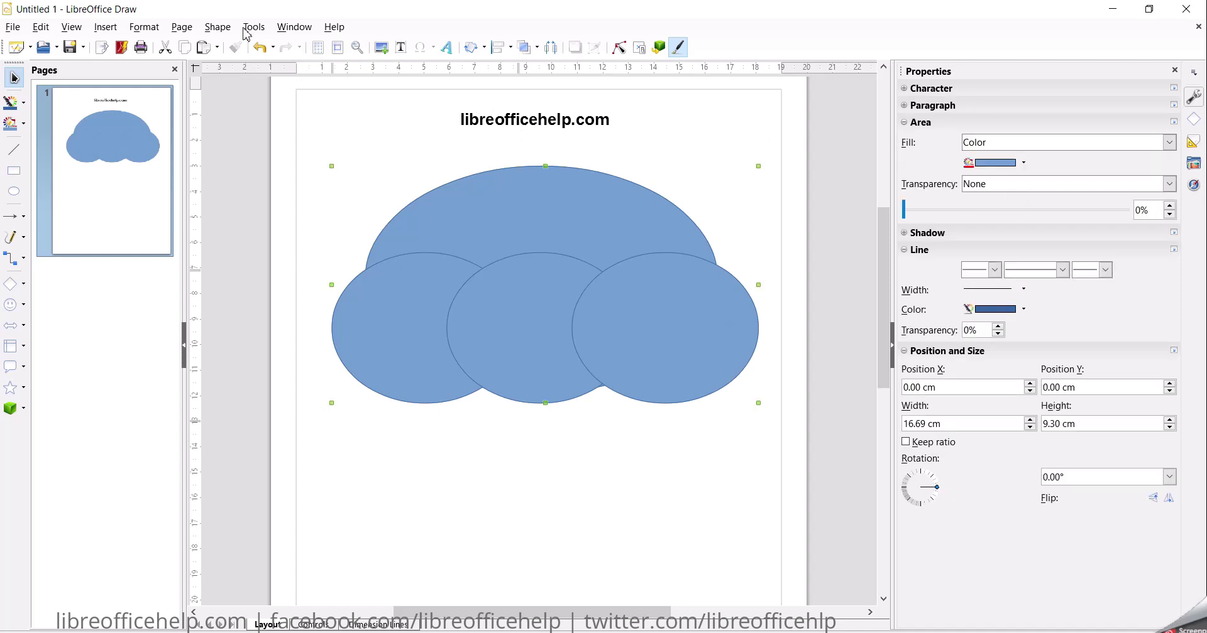
click(220, 27)
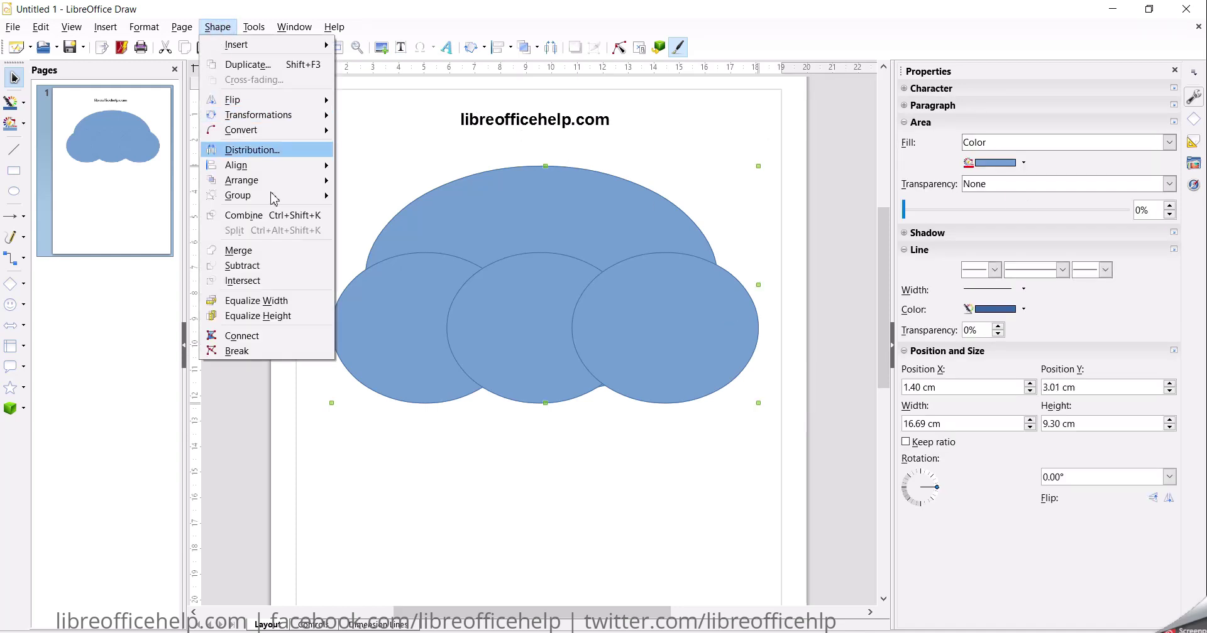
click(298, 271)
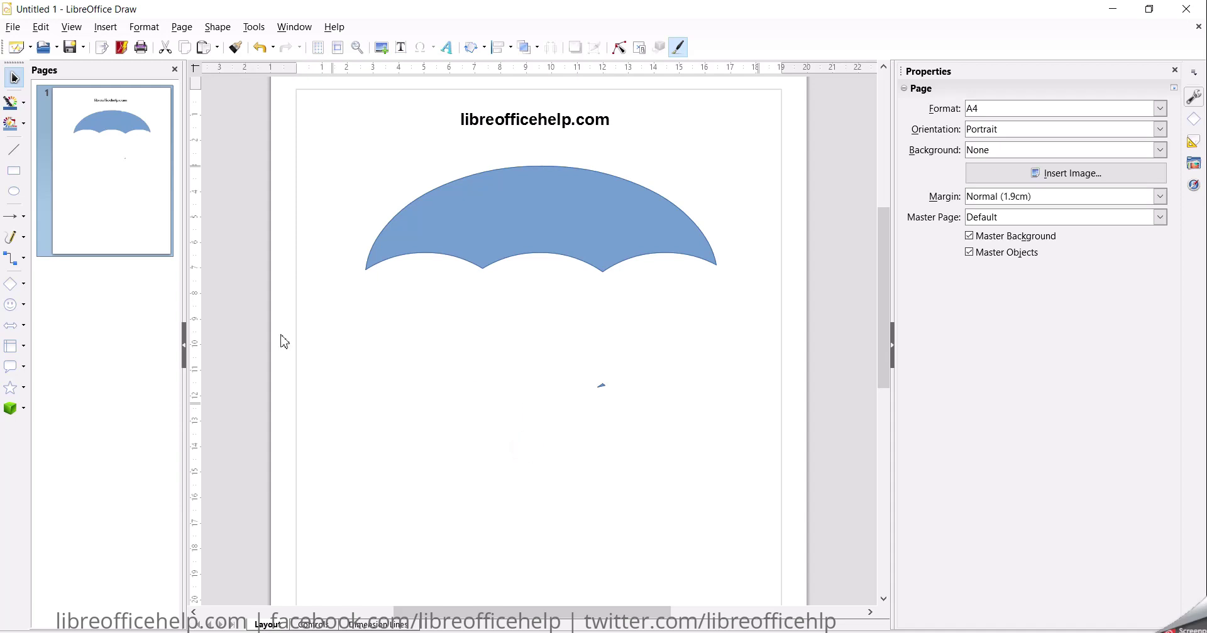
drag(588, 250, 563, 223)
click(600, 496)
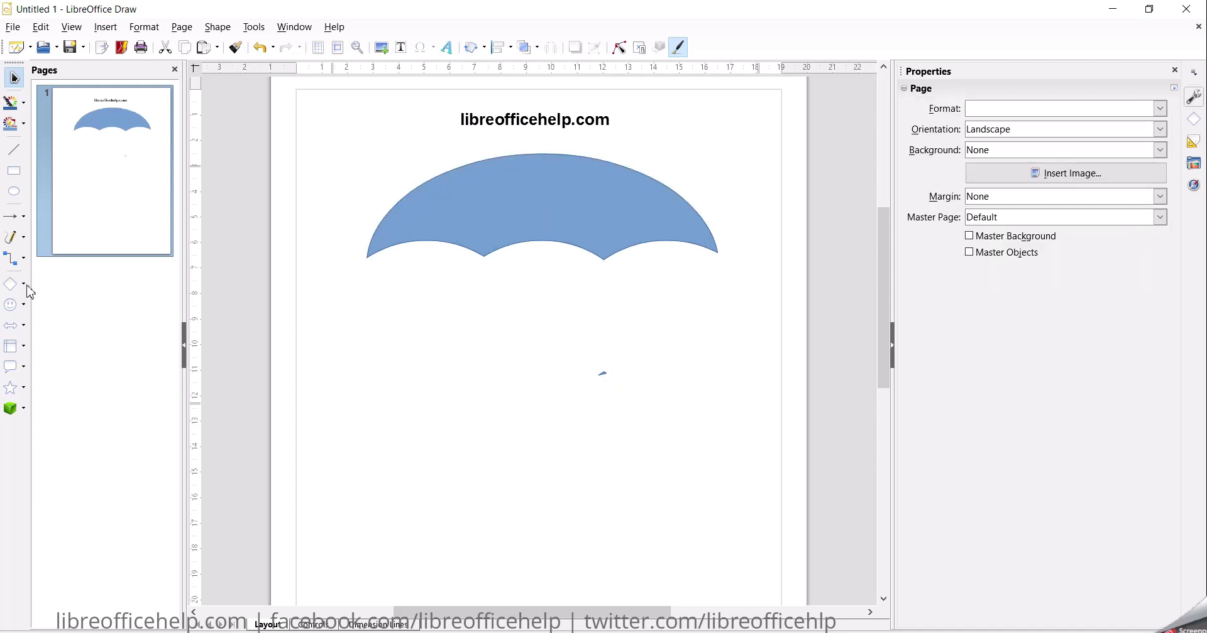
Draw a rectangle about 14.6 cm wide just below the canopy, covering the small leftover fragment
drag(477, 326, 687, 408)
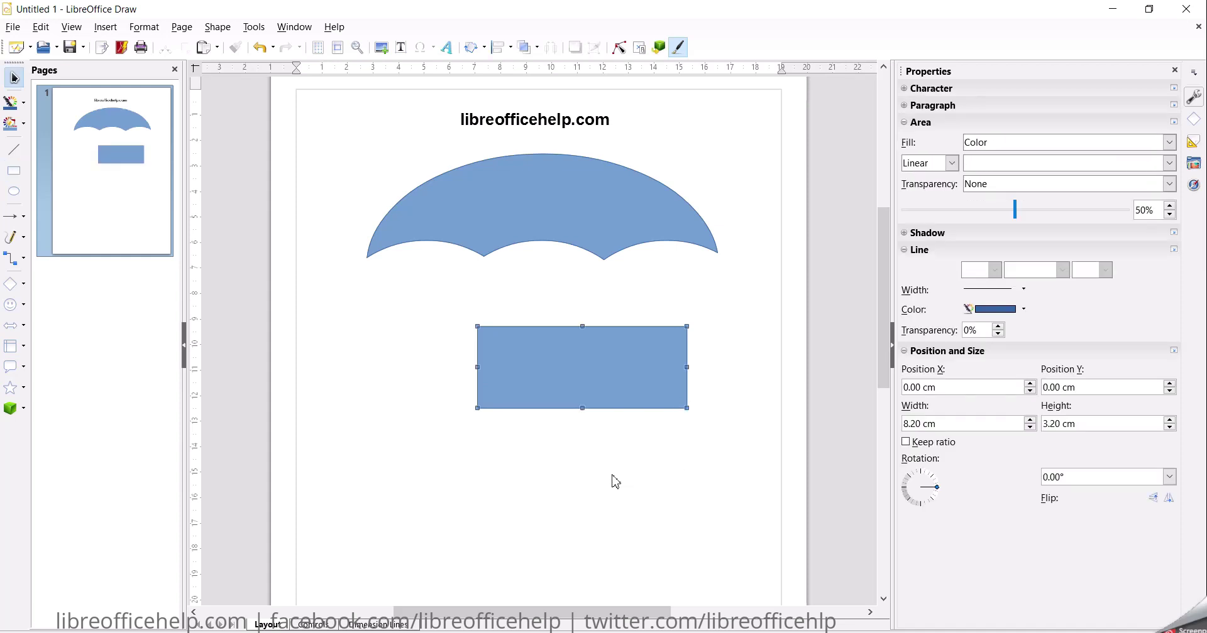
drag(528, 364, 413, 302)
drag(571, 306, 736, 288)
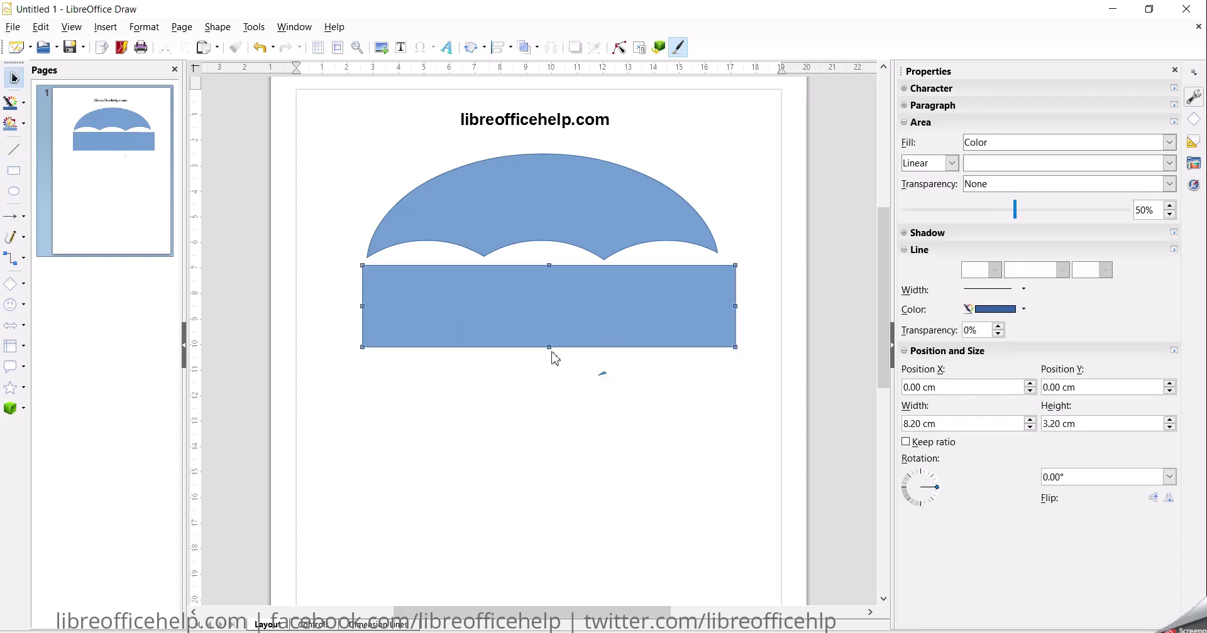
drag(549, 347, 553, 412)
click(610, 463)
Subtract the rectangle from the canopy shape to remove the leftover fragment
drag(319, 128, 753, 459)
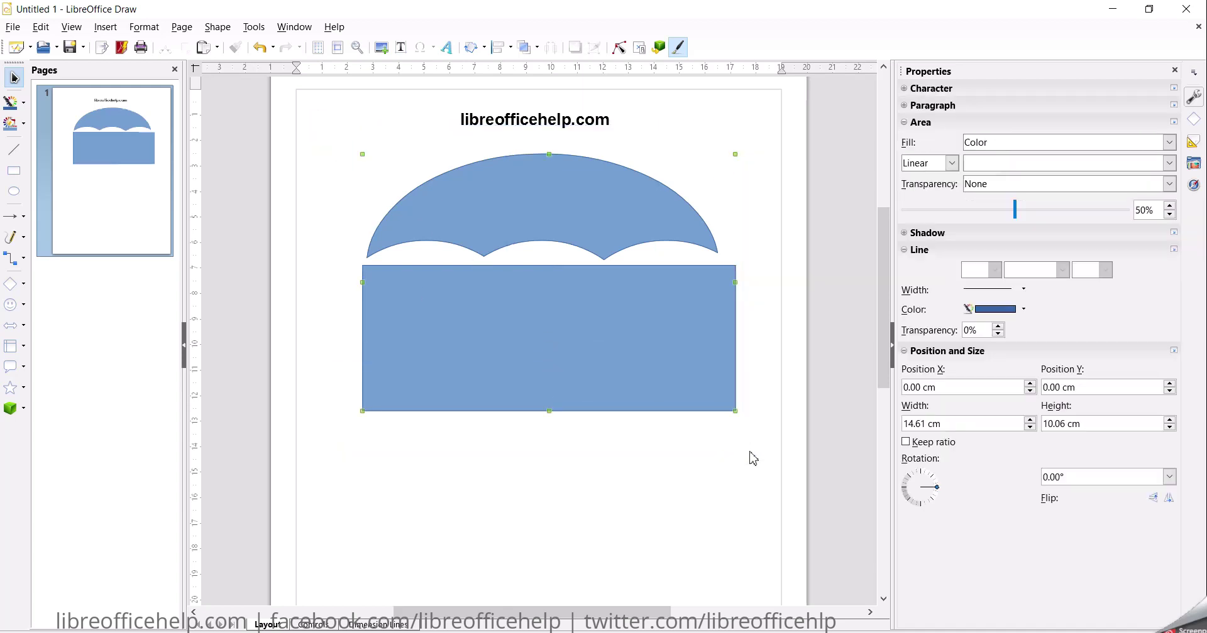
click(217, 26)
click(298, 281)
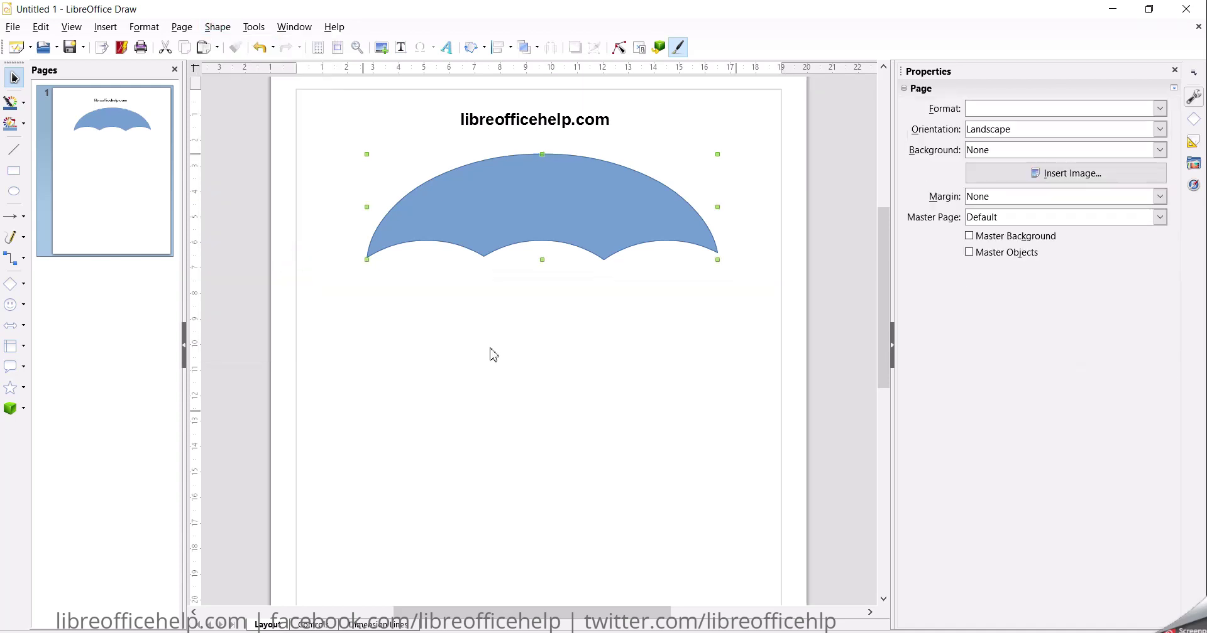
click(558, 206)
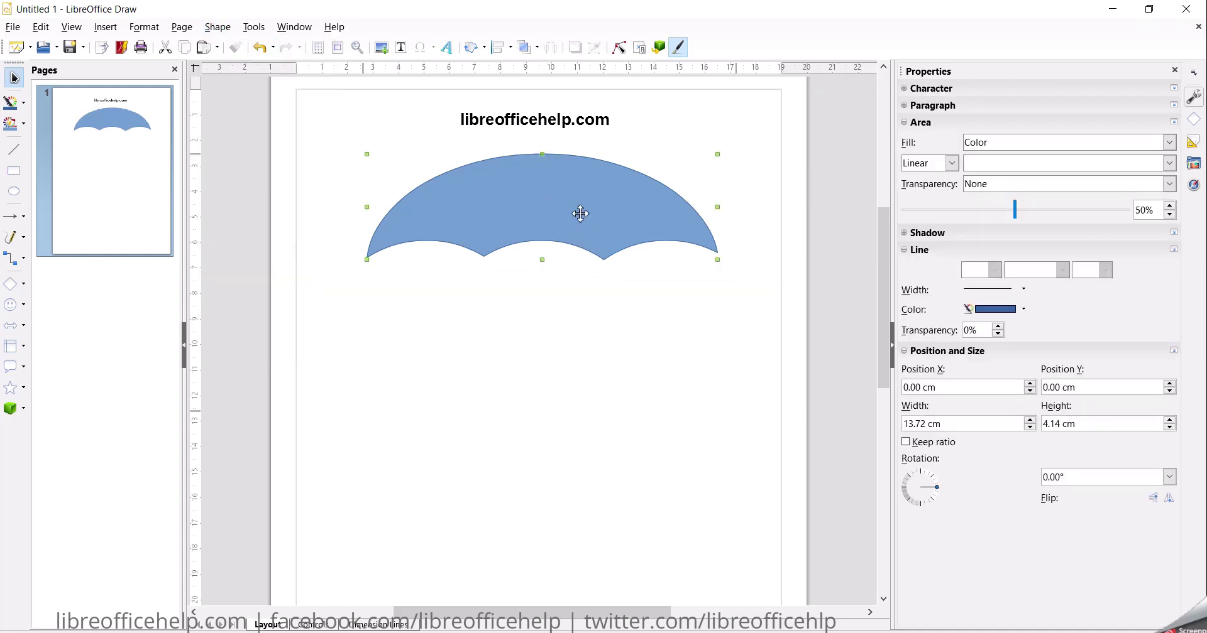
click(528, 405)
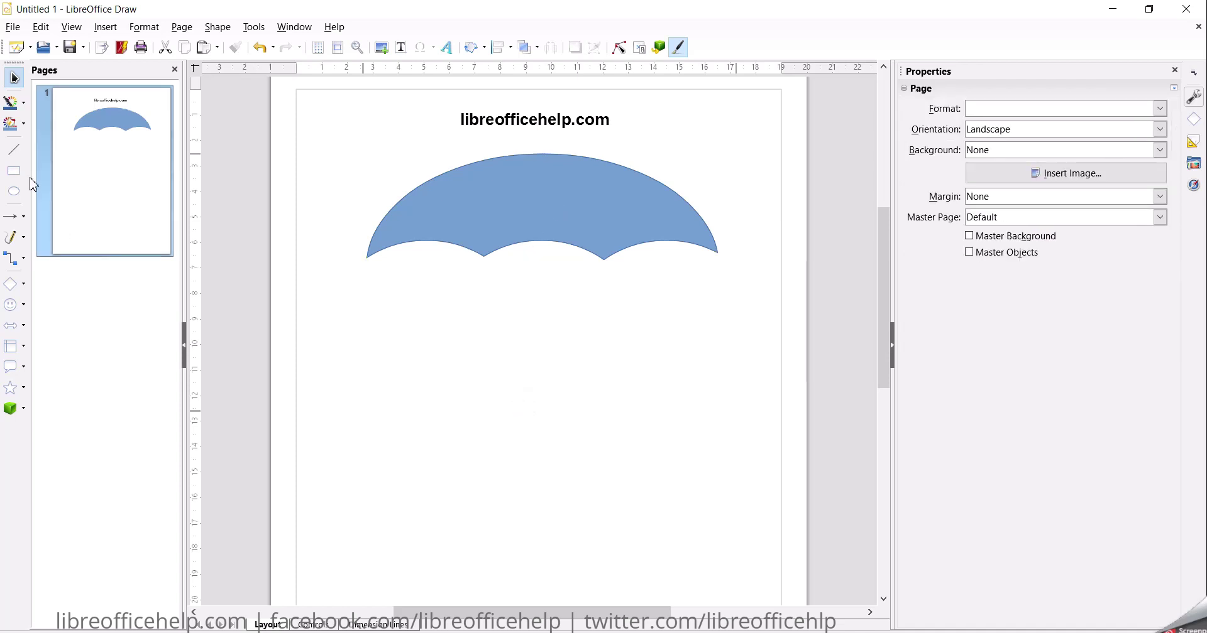
Draw a vertical rectangle about 1 cm wide and 8.9 cm high as the handle, centred under the canopy and slightly overlapping it
mouse_move(518, 281)
mouse_down()
mouse_move(569, 409)
mouse_move(544, 508)
mouse_up()
drag(535, 418, 544, 368)
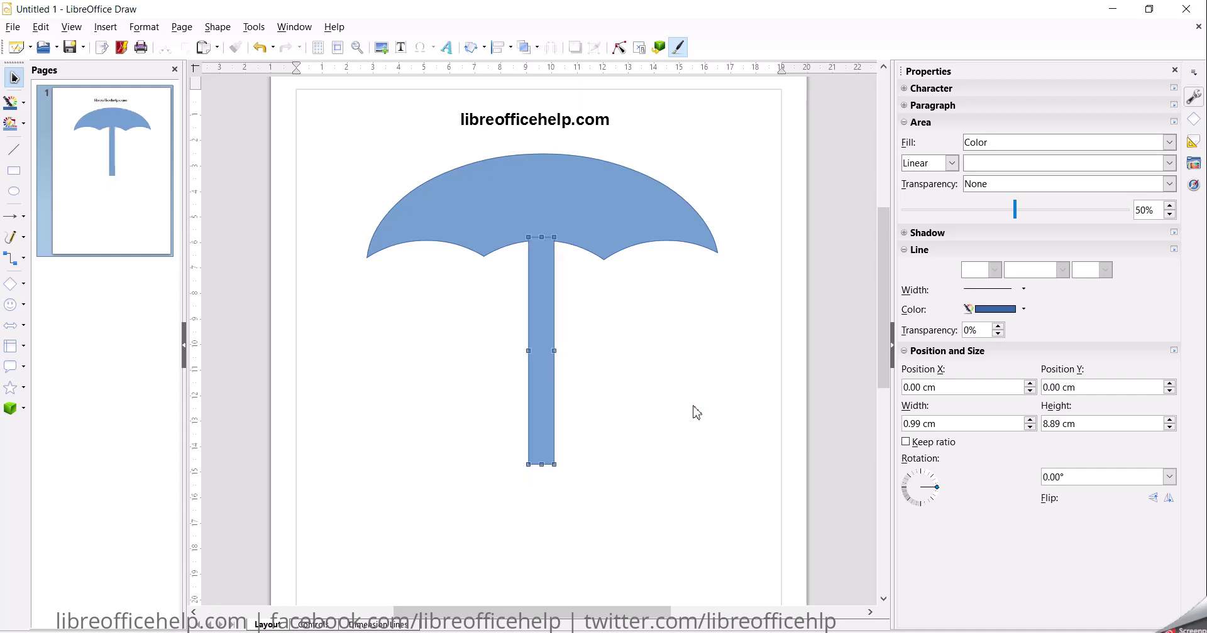
click(691, 406)
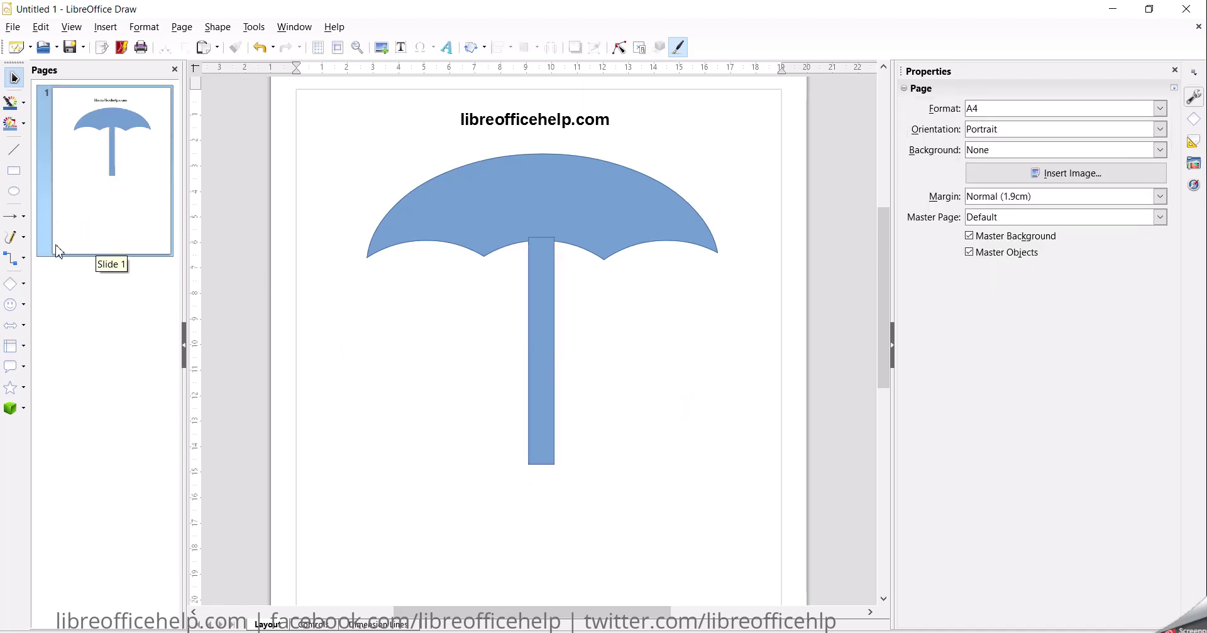
Merge the canopy and the handle into a single umbrella shape
drag(333, 134, 757, 498)
drag(709, 425, 708, 425)
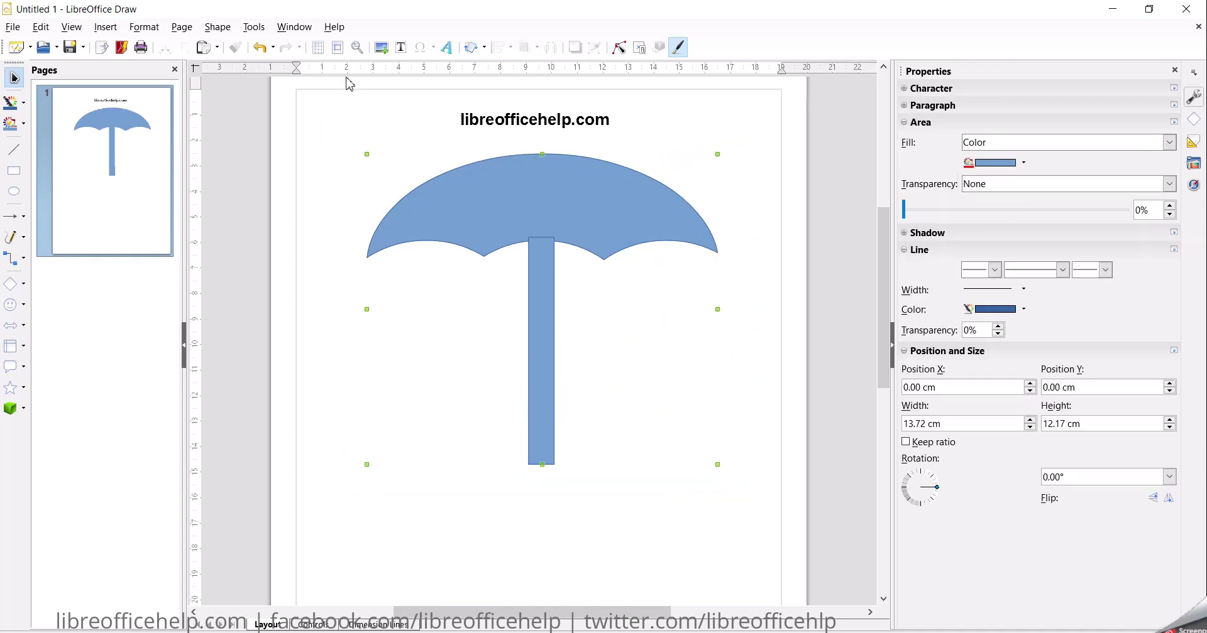
click(217, 27)
click(284, 266)
click(511, 192)
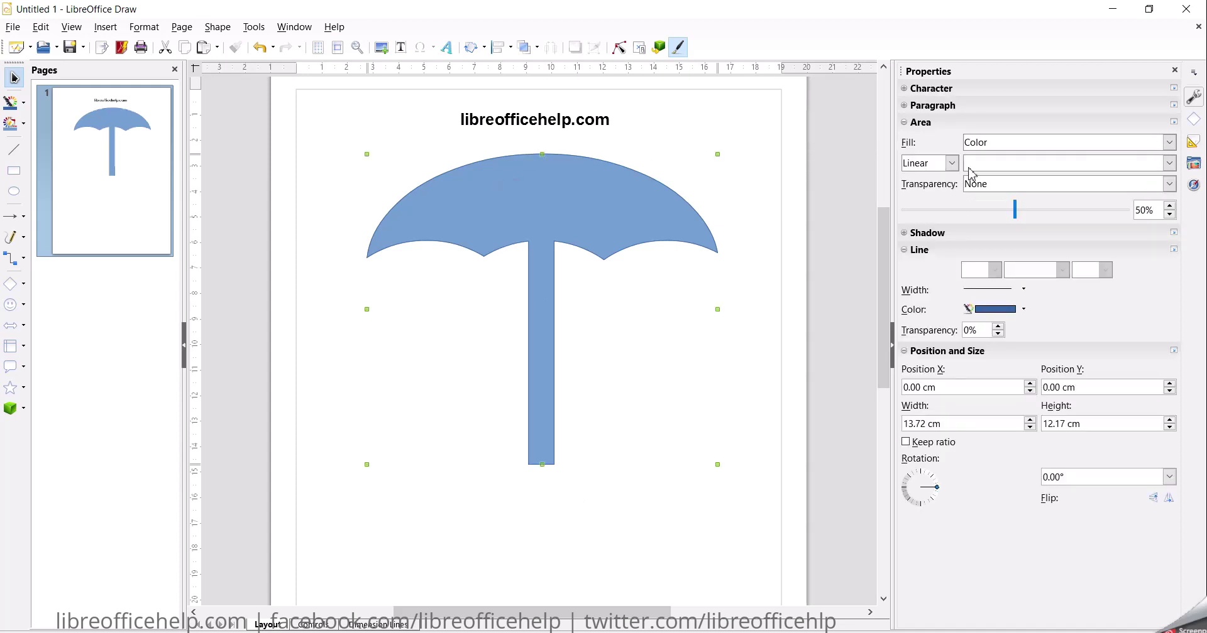
Set the umbrella's fill color to green from the standard palette
click(1024, 163)
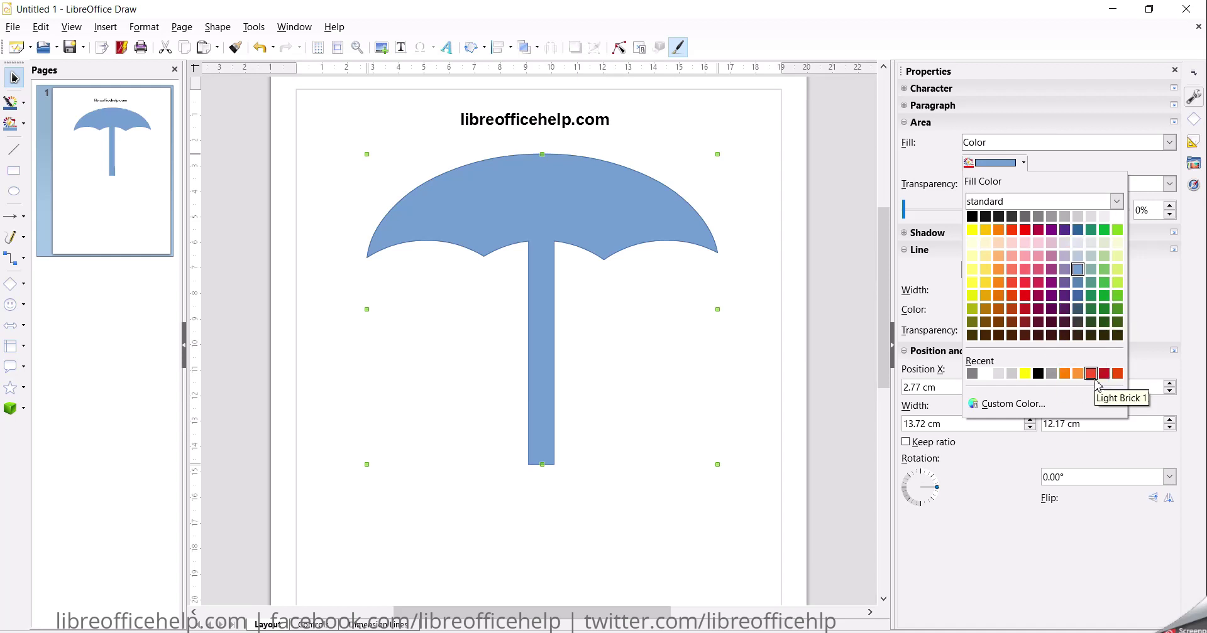
click(1102, 295)
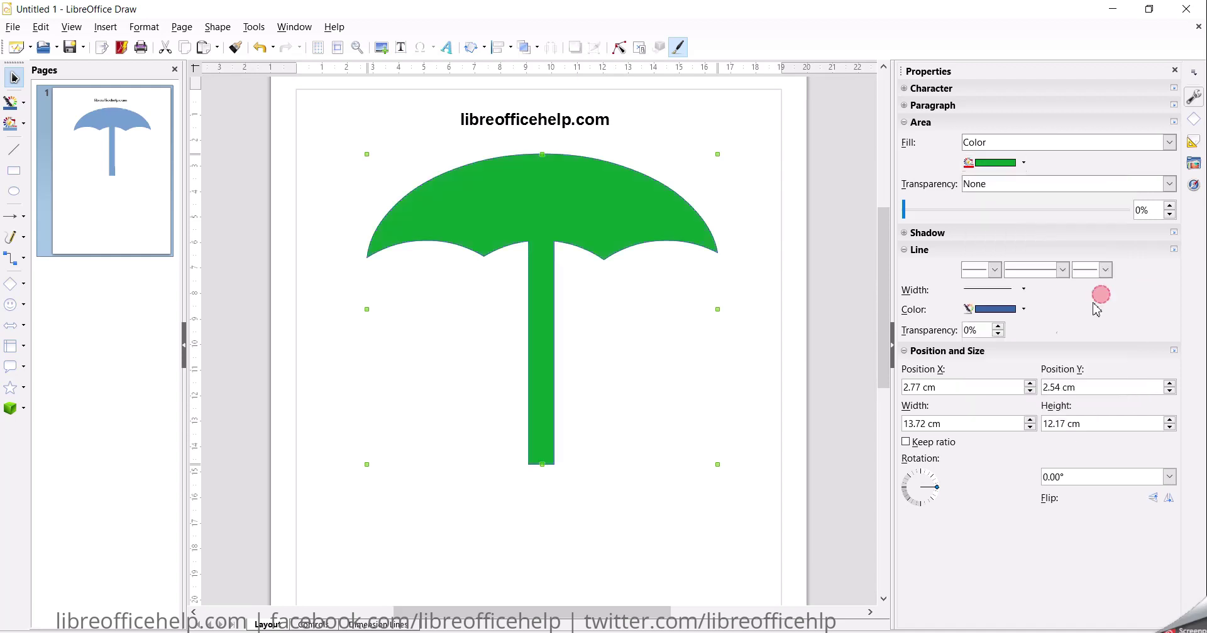
click(770, 217)
click(574, 213)
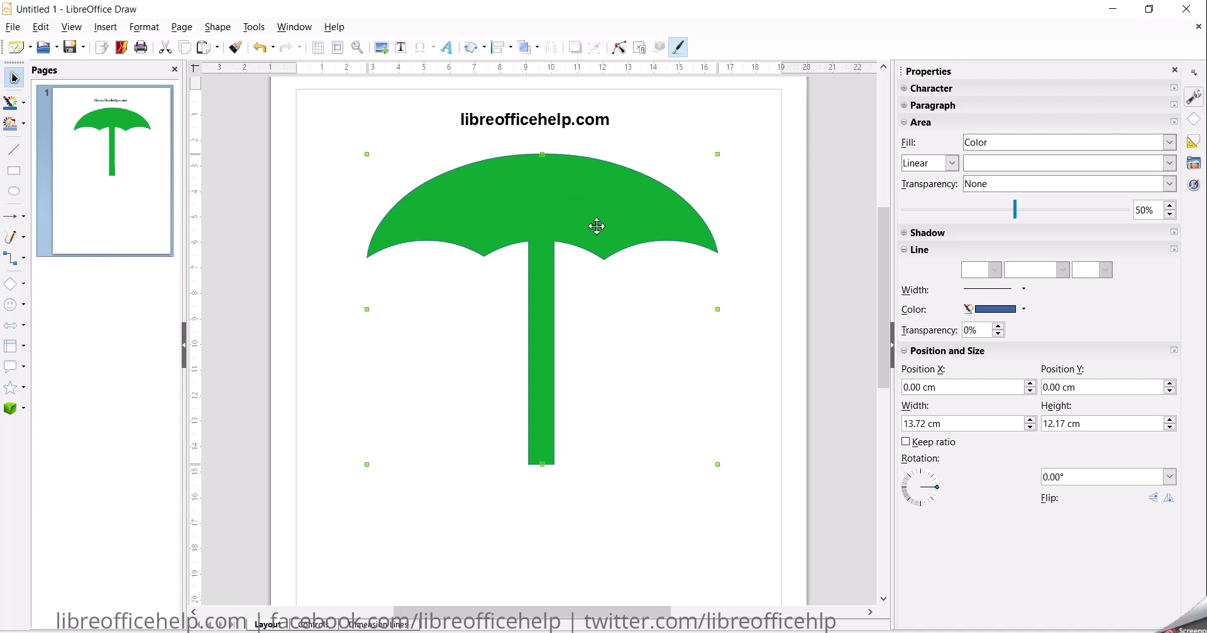
click(221, 28)
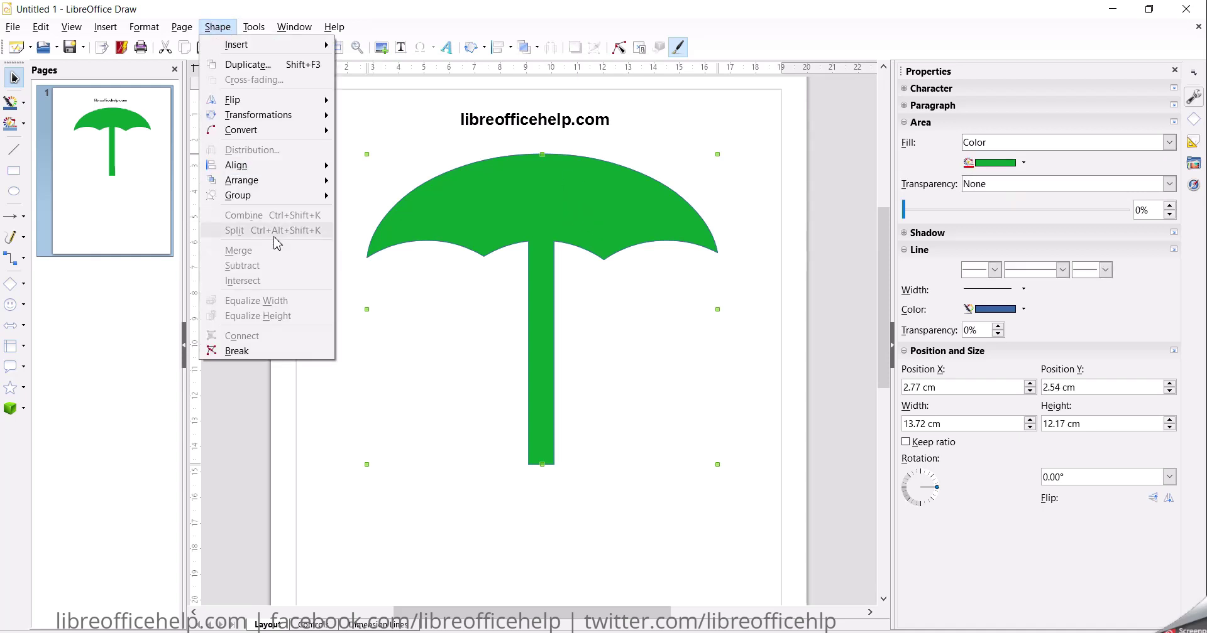
mouse_move(247, 33)
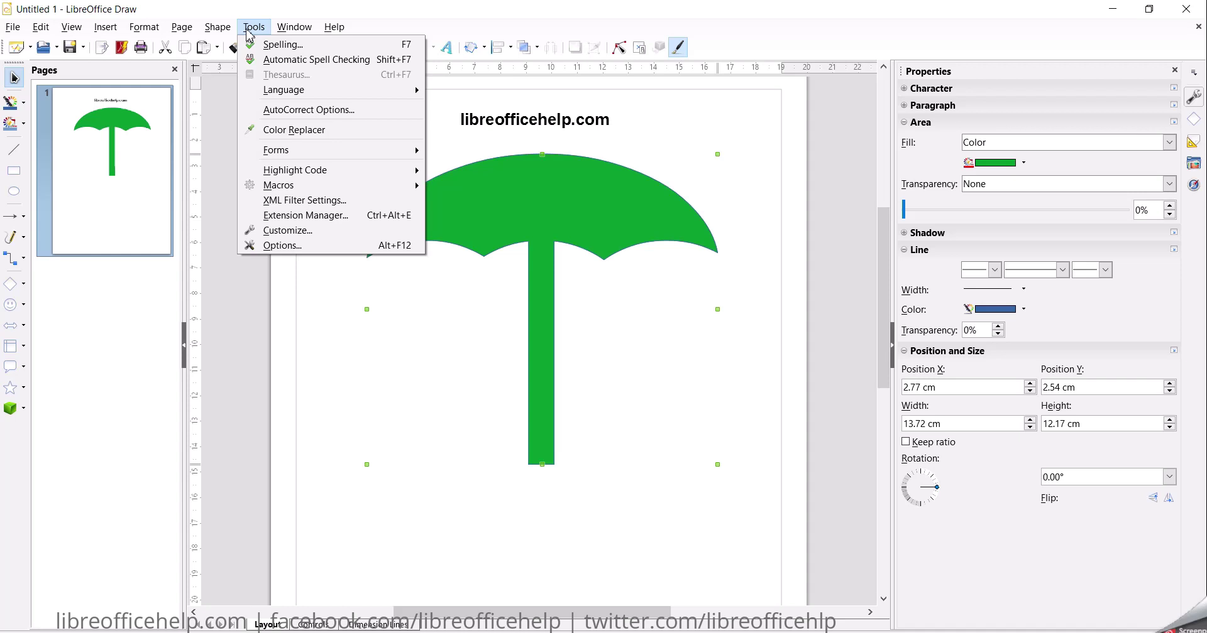
mouse_move(189, 31)
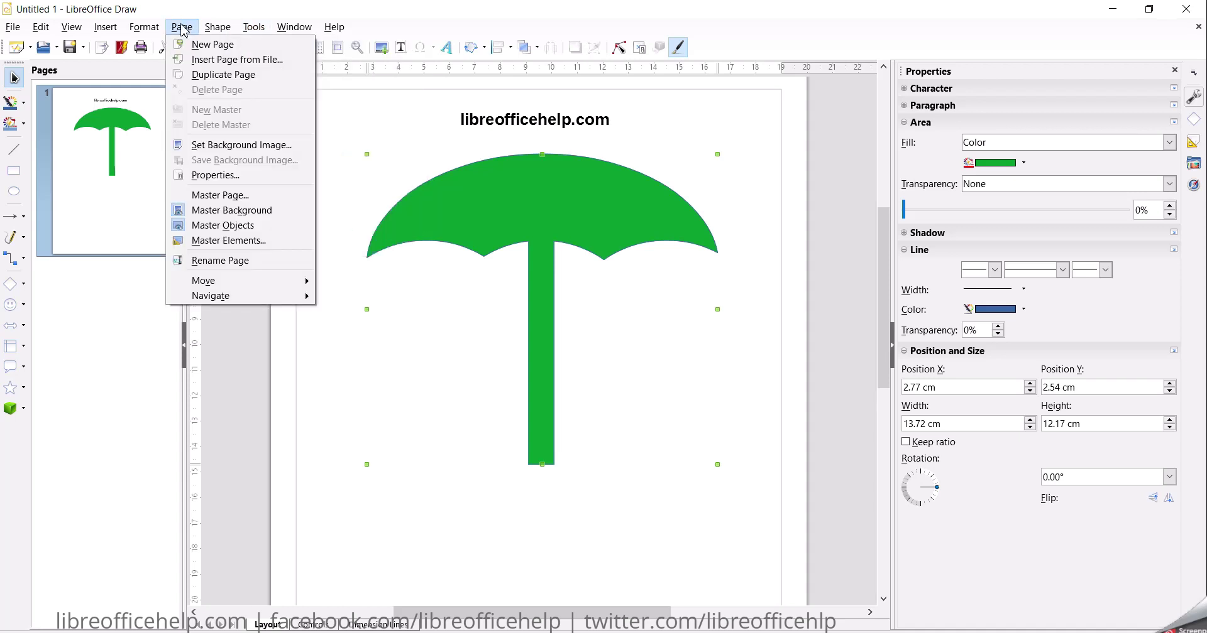
click(416, 5)
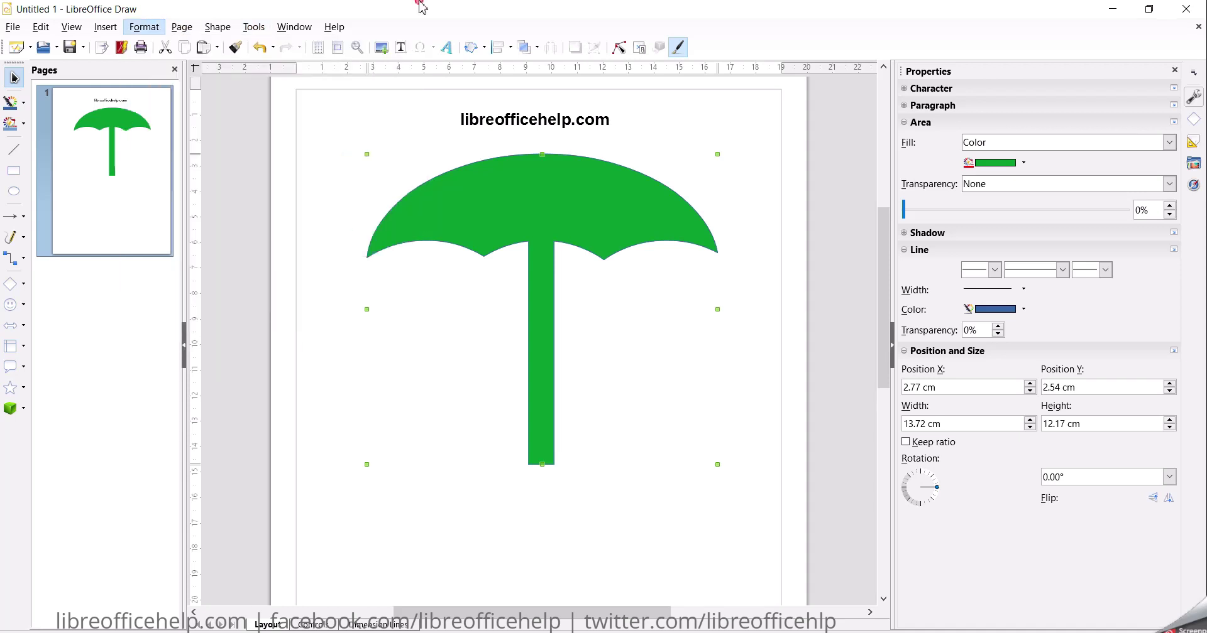
click(484, 54)
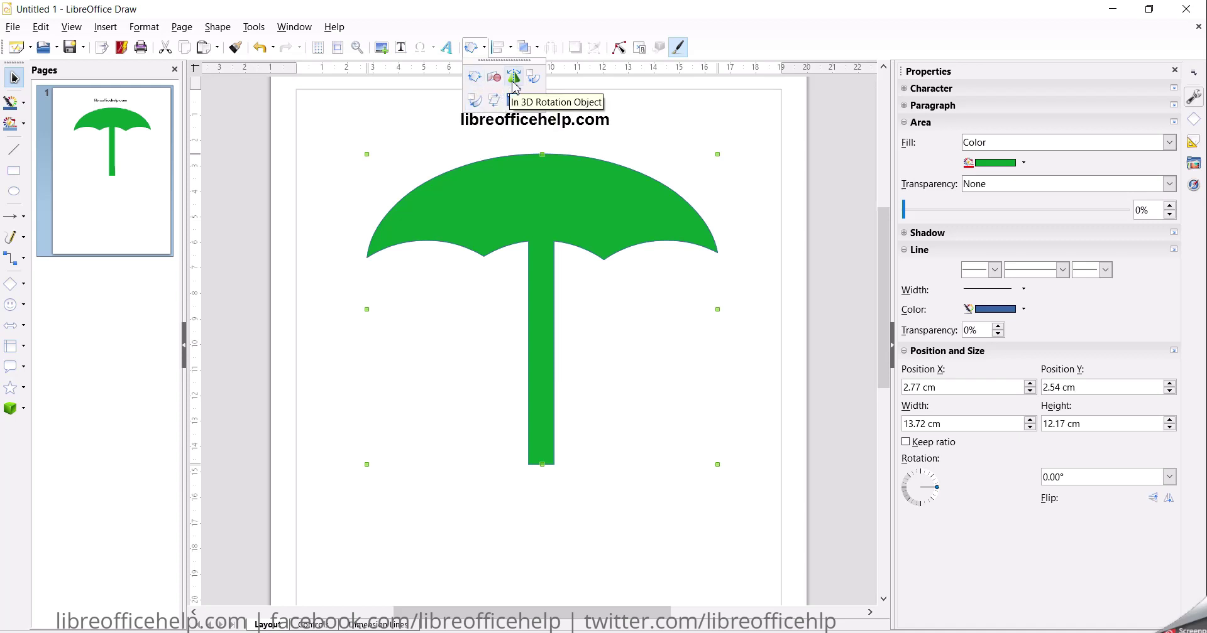
Convert the green umbrella shape to a 3D object
right_click(562, 189)
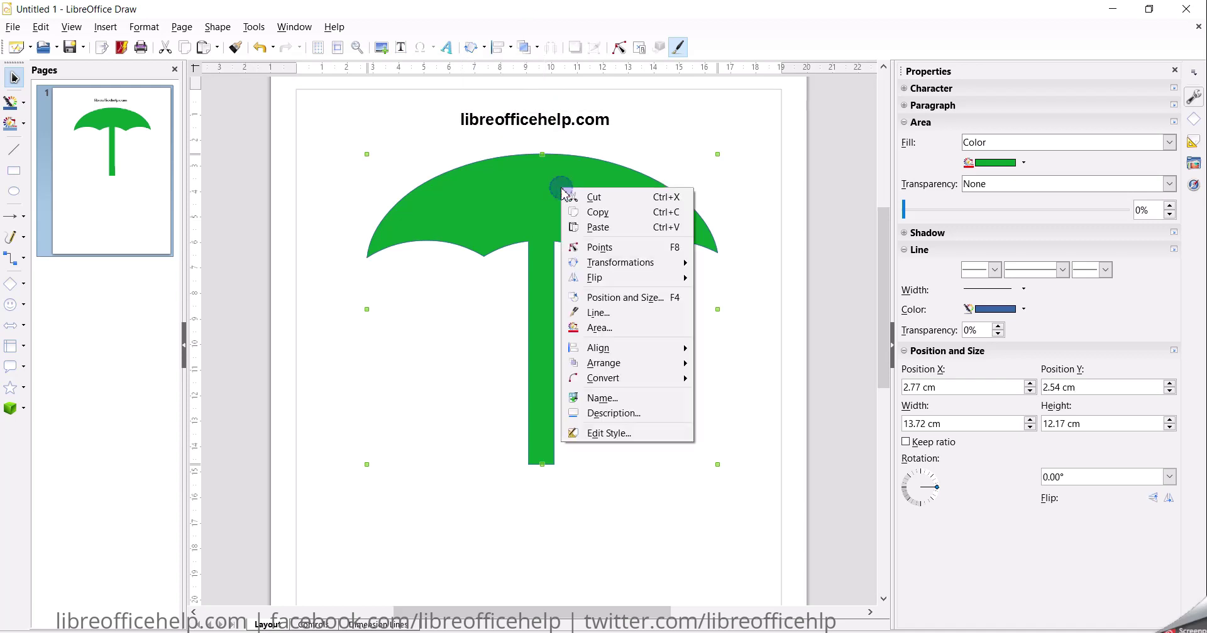
mouse_move(624, 383)
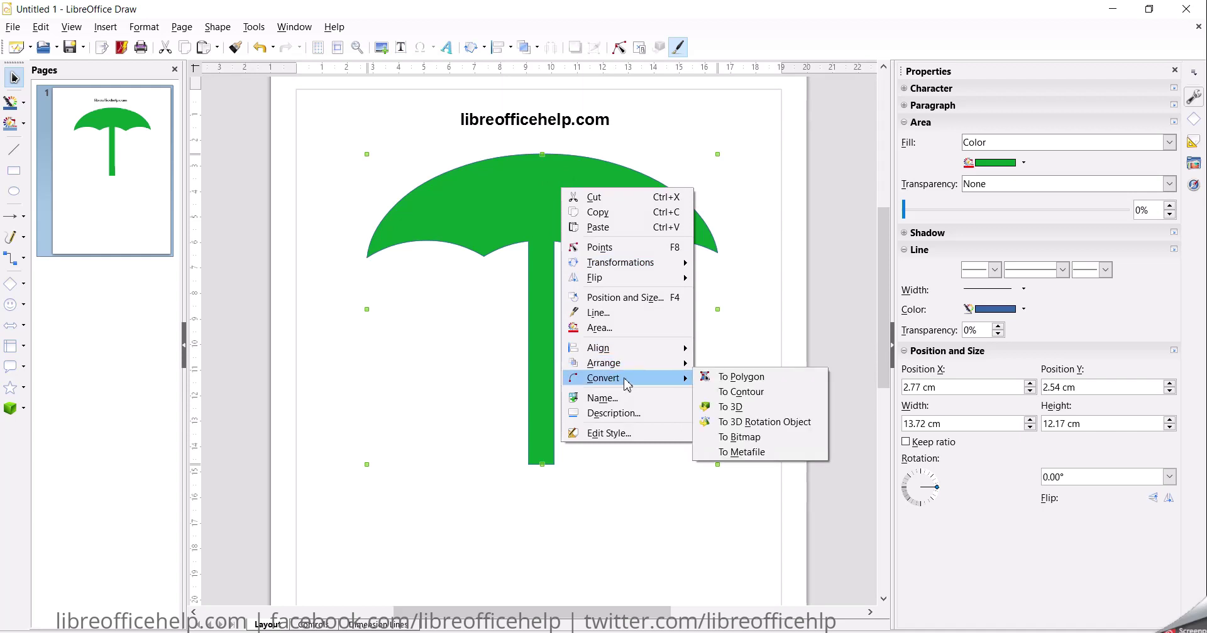
click(759, 413)
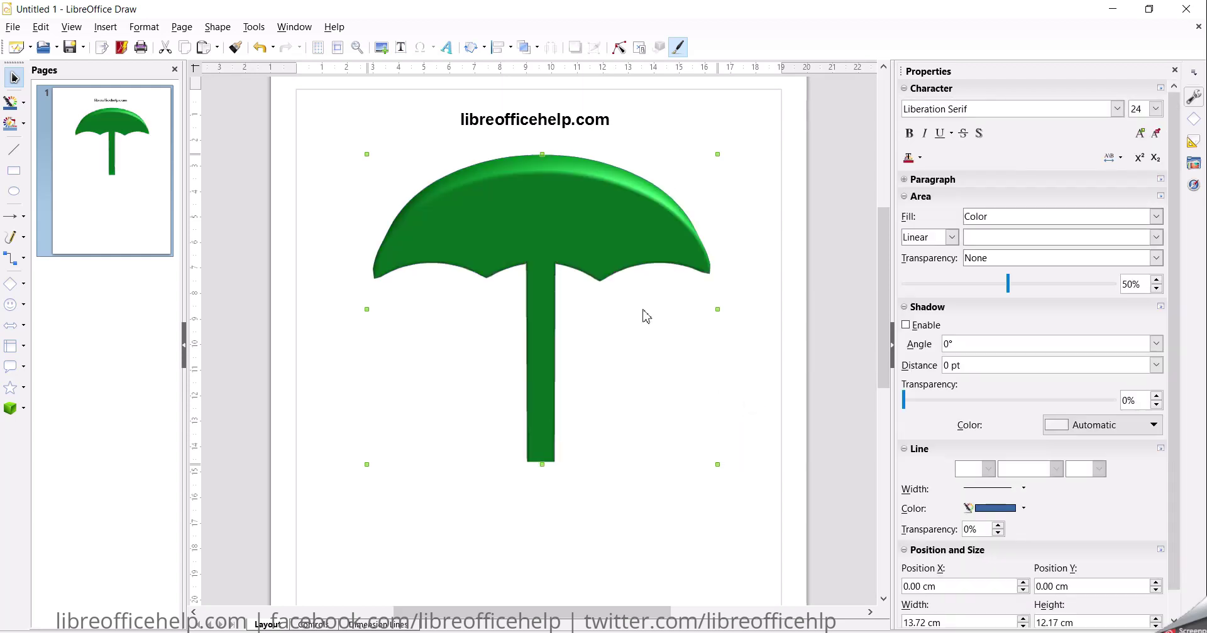
Rotate the 3D umbrella around several axes until it stands upright with its left side and canopy underside showing, and deselect it
drag(448, 239, 447, 242)
click(465, 219)
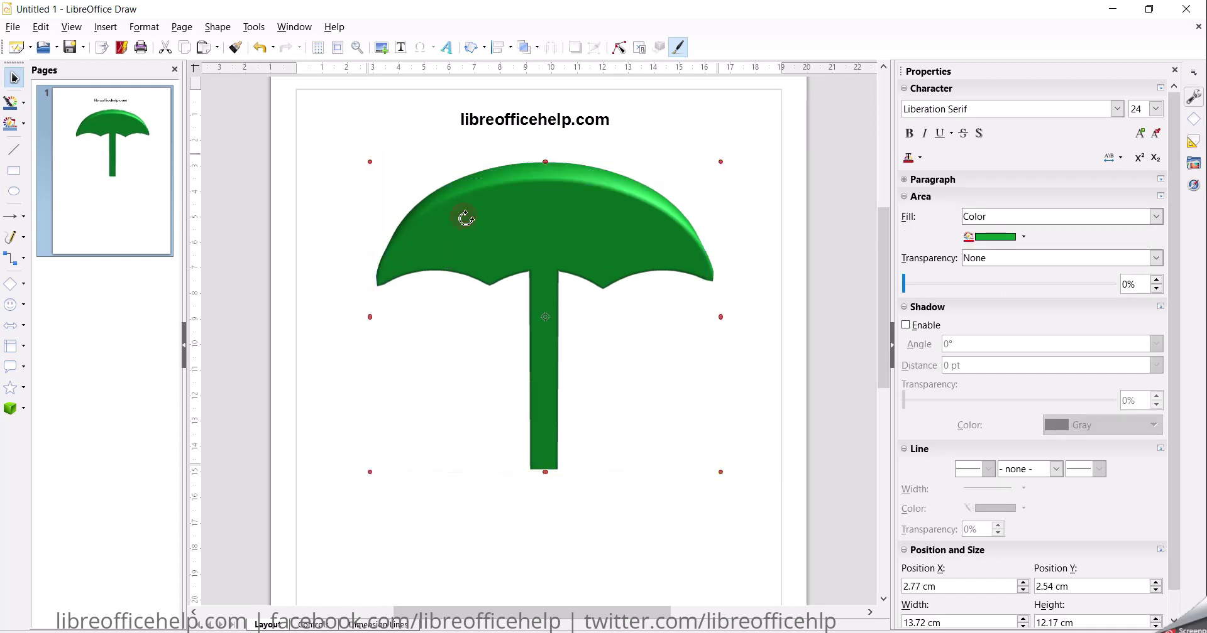
drag(371, 319, 447, 353)
drag(729, 315, 589, 341)
drag(548, 457, 665, 340)
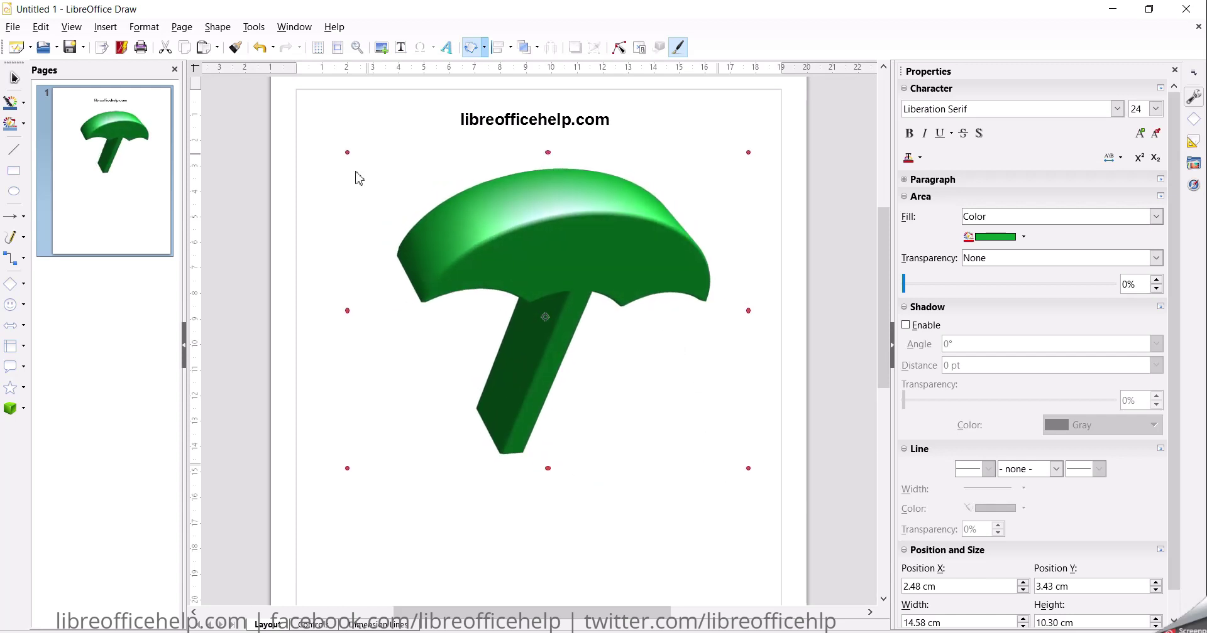
drag(348, 152, 520, 303)
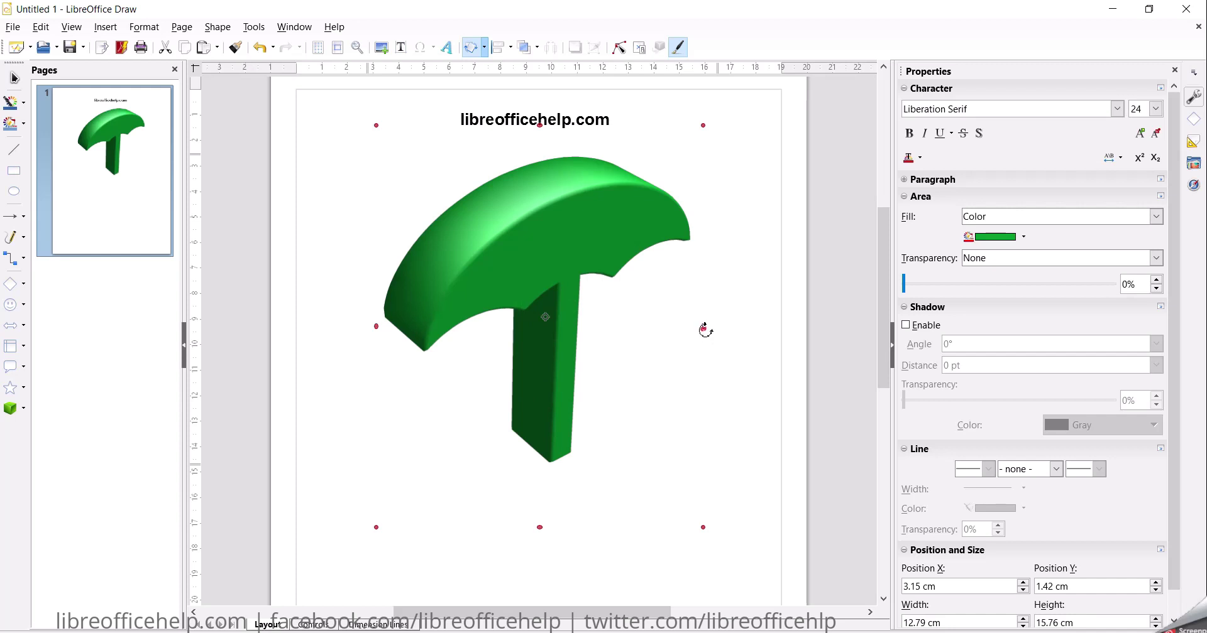
drag(704, 329, 606, 220)
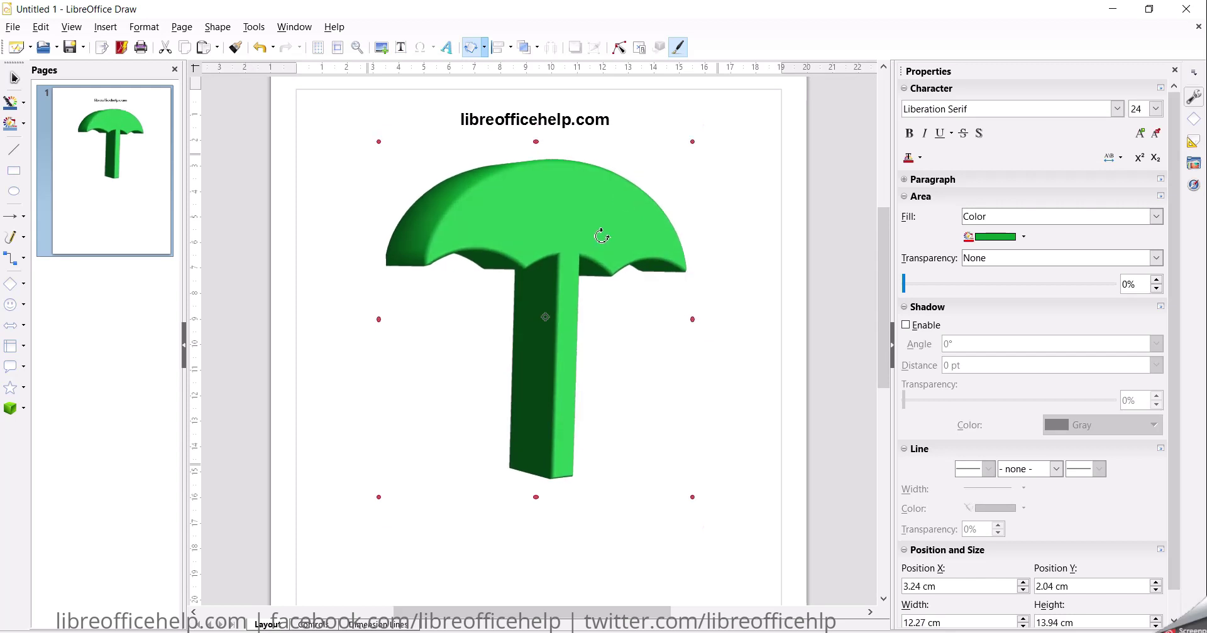
click(751, 246)
click(572, 229)
click(749, 181)
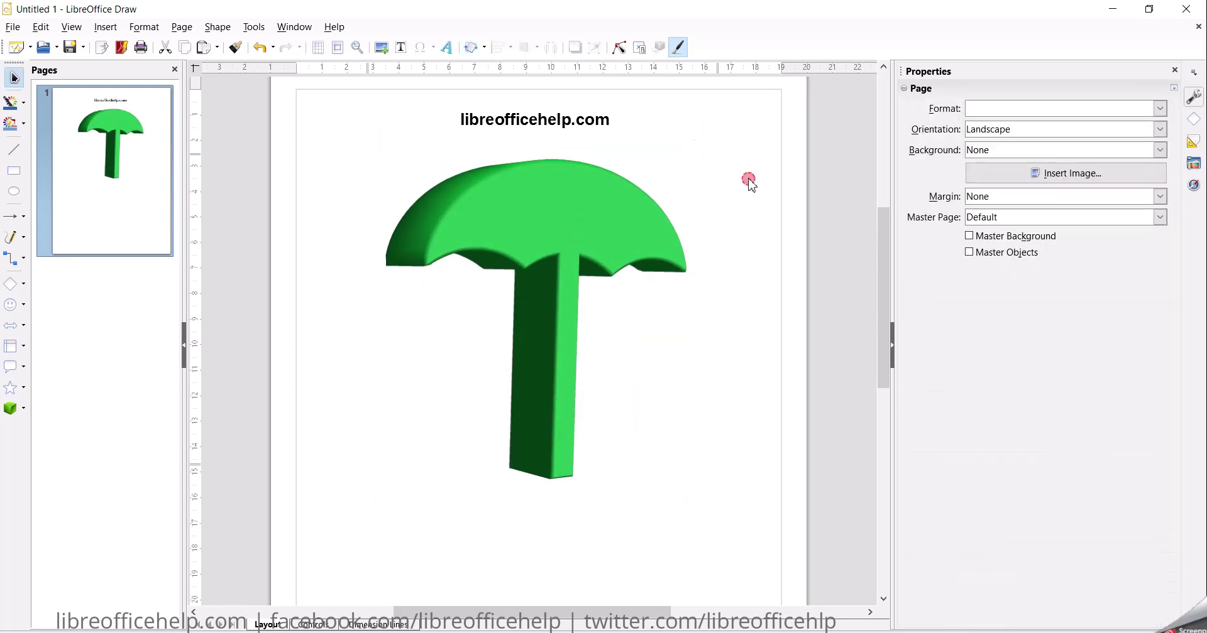
Check the installed LibreOffice version in the program's About information and close it
click(334, 27)
click(396, 223)
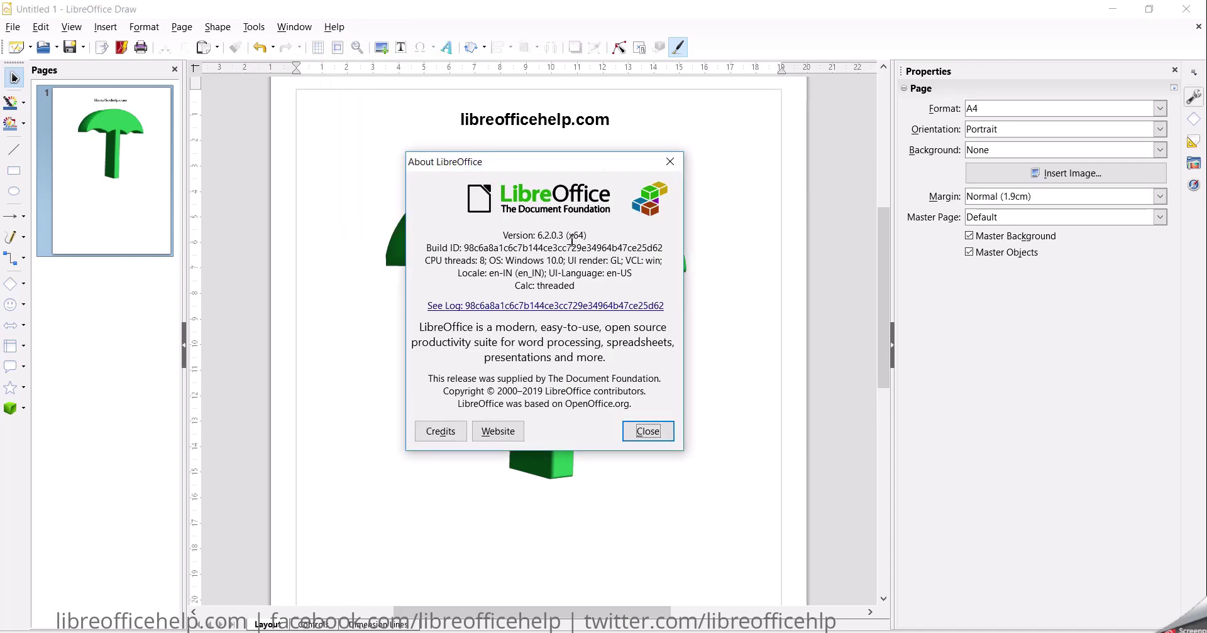
drag(587, 235, 490, 238)
click(532, 234)
click(670, 432)
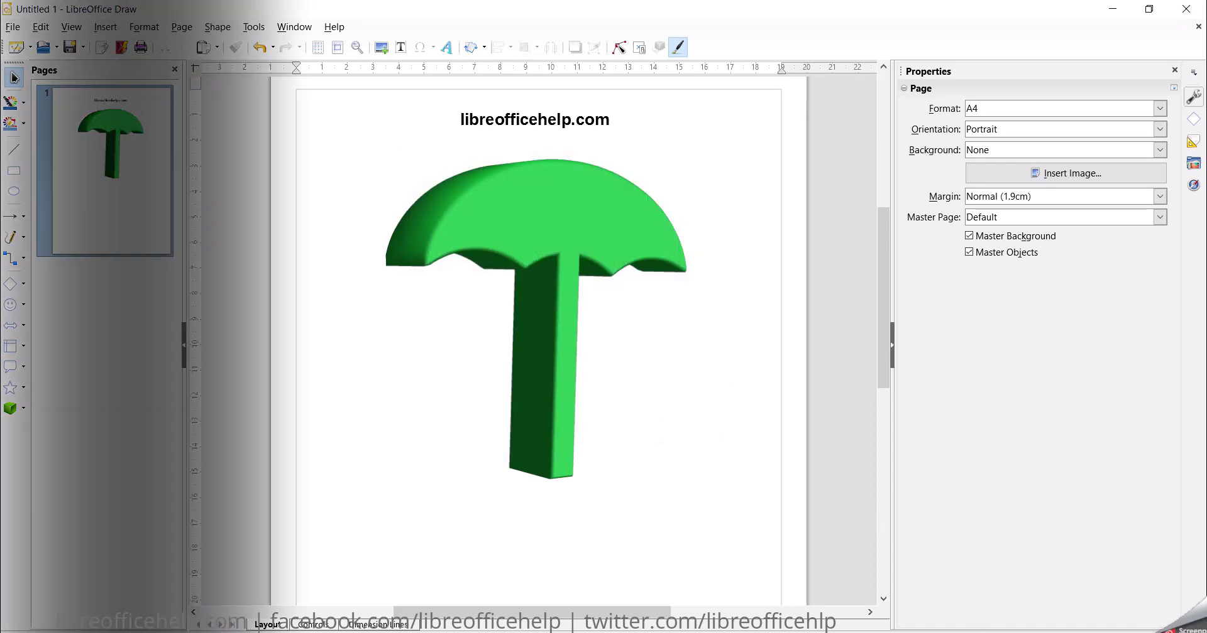